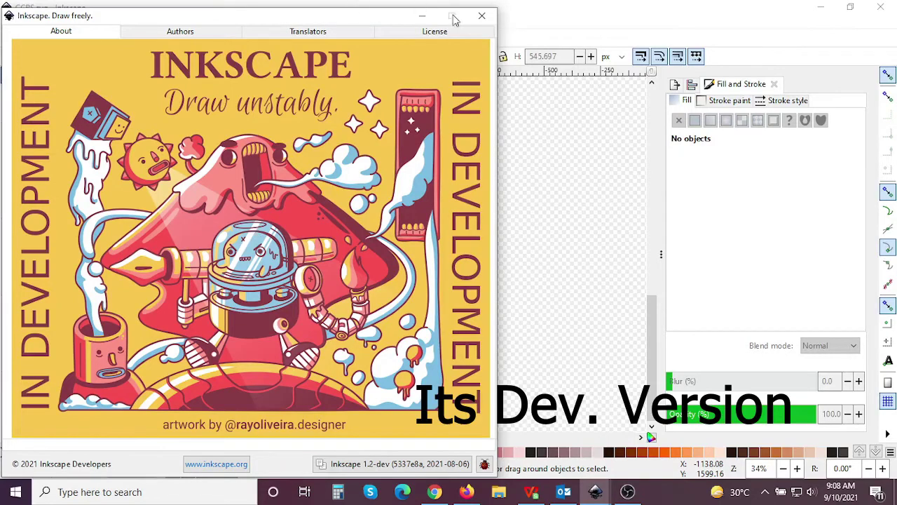
Select the two circles and two crossing lines of the crosshair and convert their strokes to paths
left_click(481, 15)
scroll(492, 175, "down", 2)
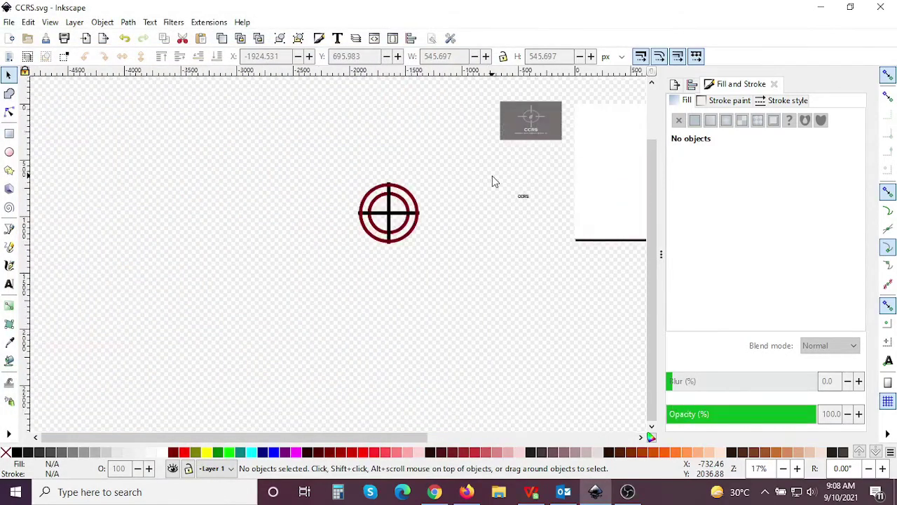
scroll(414, 235, "up", 3)
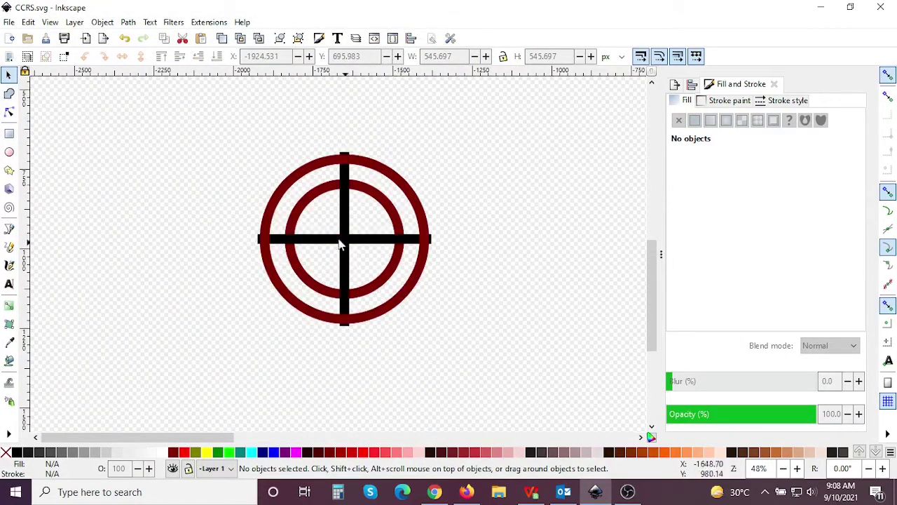
left_click_drag(181, 131, 488, 357)
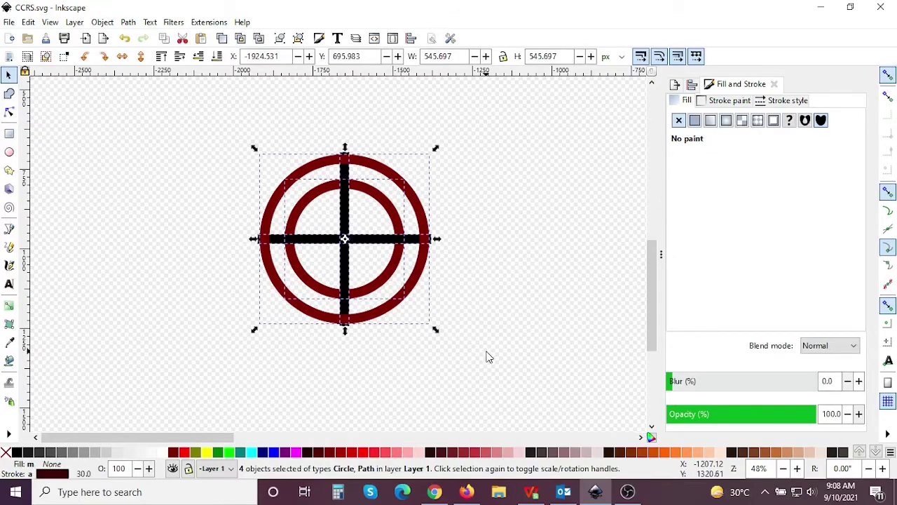
left_click(132, 24)
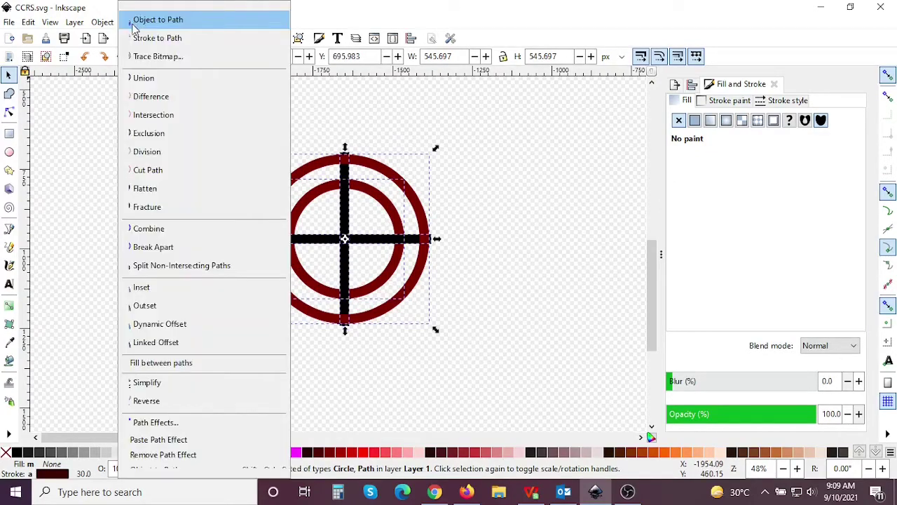
left_click(140, 40)
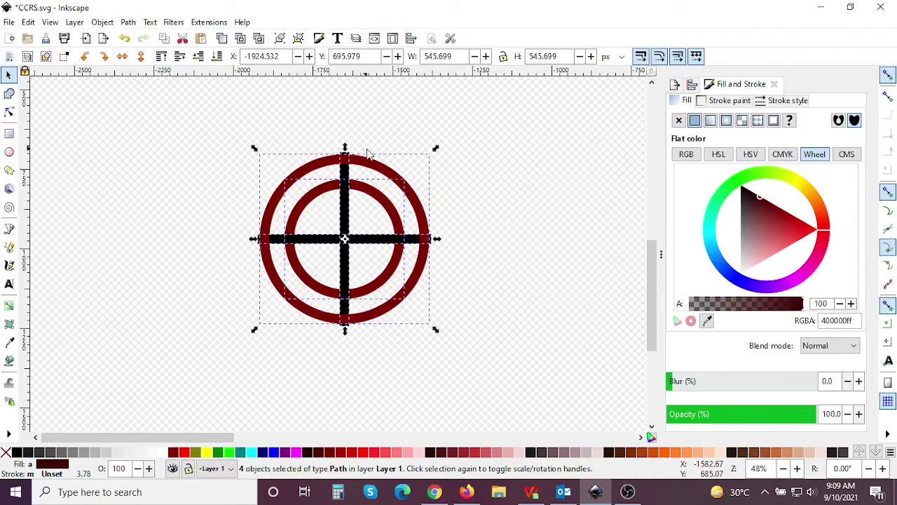
Place a copy of the whole crosshair to the left of the original and save the document
left_click_drag(342, 212, 124, 203)
scroll(291, 218, "left", 5)
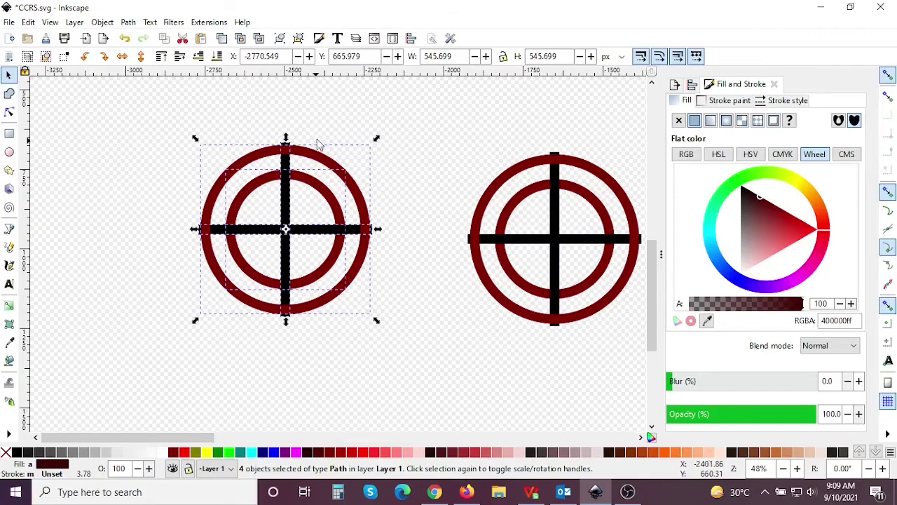
key("ctrl+s")
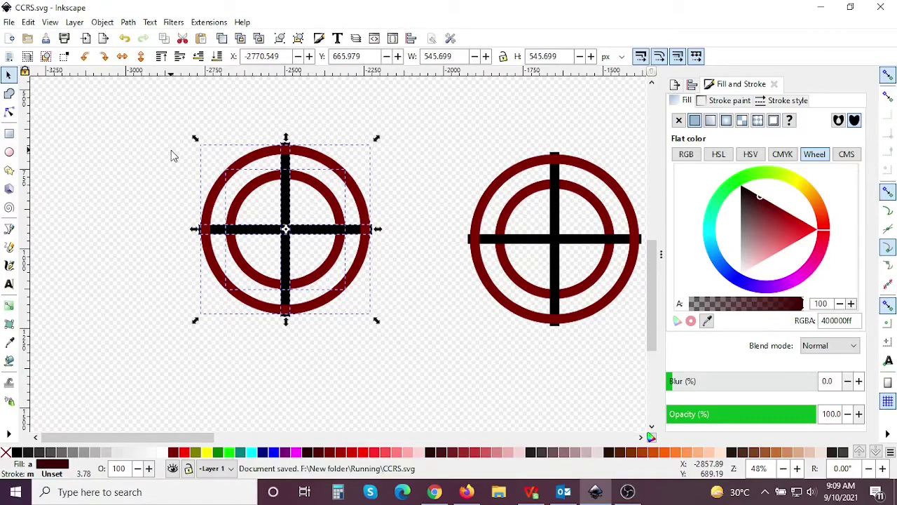
Try the shape builder's delete operation on the copied crosshair, removing the vertical bar's upper end outside the outer ring
left_click(9, 95)
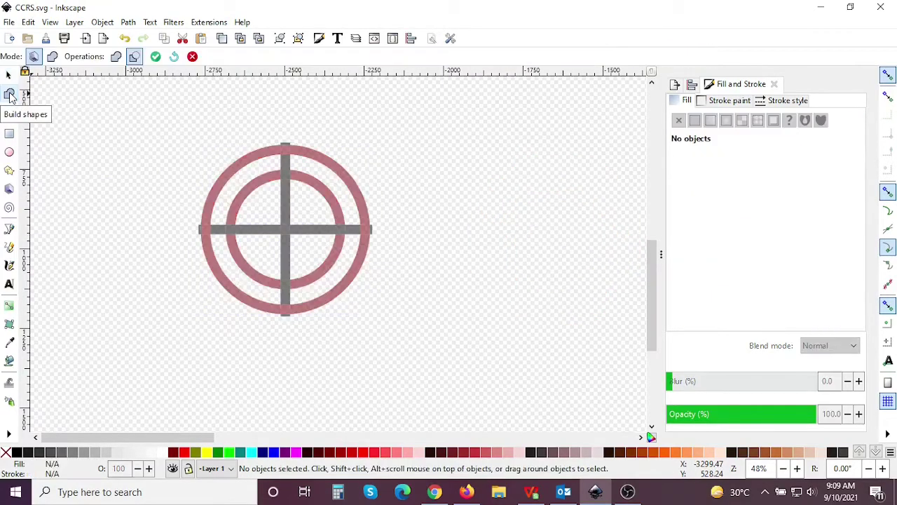
scroll(245, 148, "up", 2)
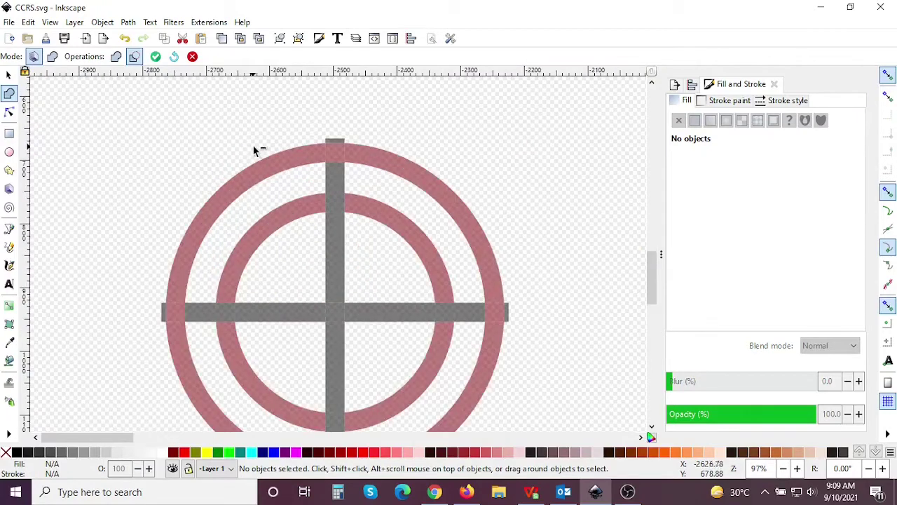
left_click(115, 56)
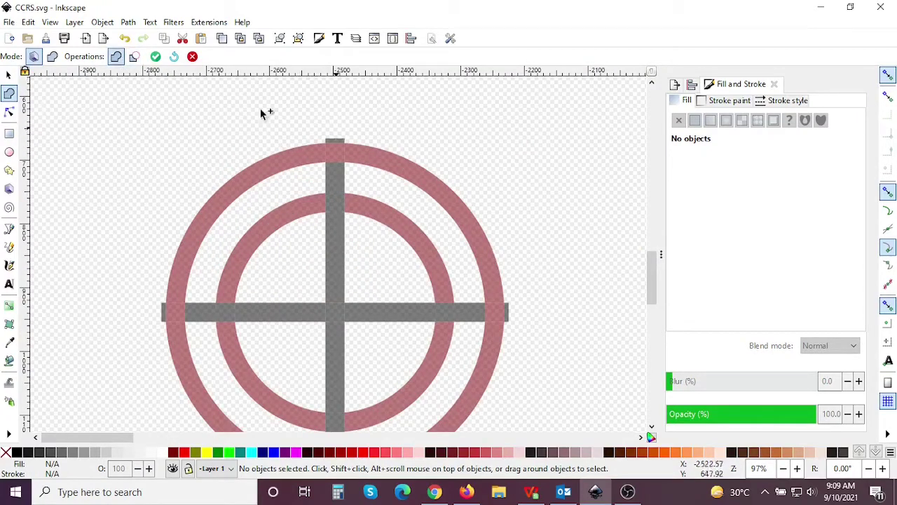
left_click(138, 59)
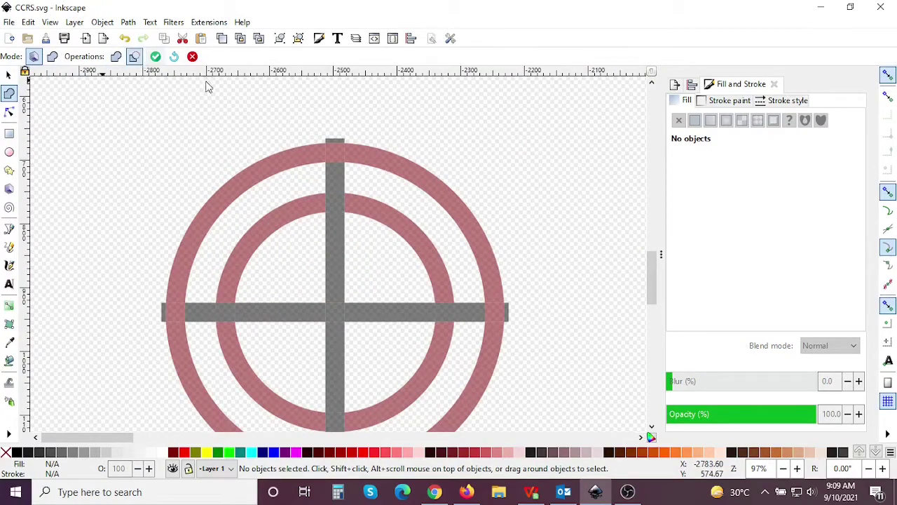
scroll(344, 127, "down", 2)
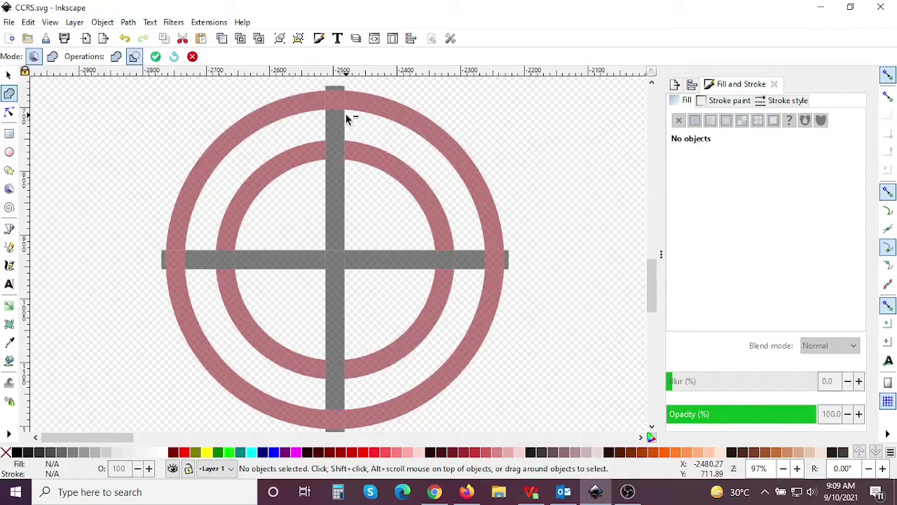
left_click(341, 89)
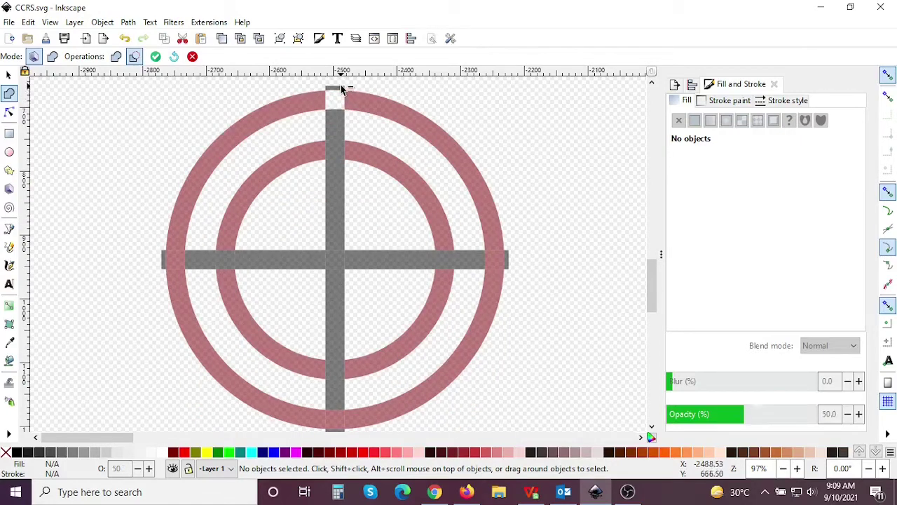
scroll(341, 91, "up", 3)
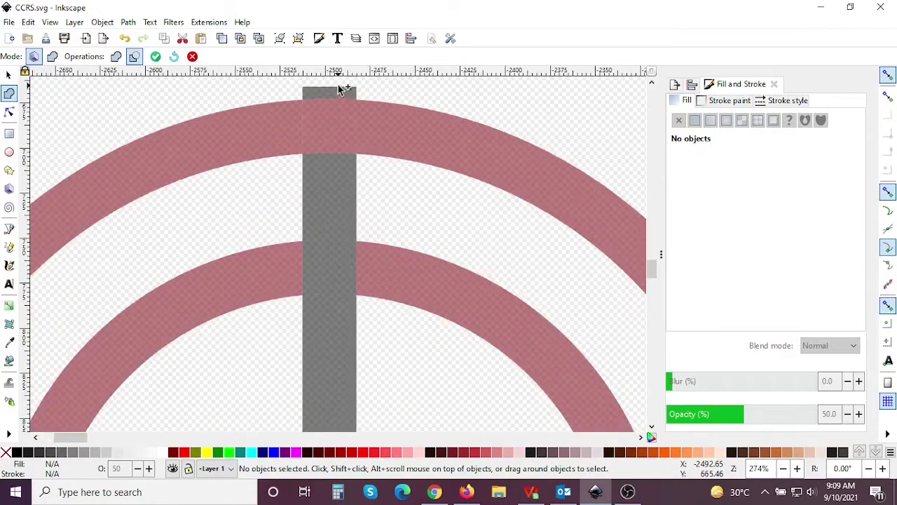
left_click(344, 174)
scroll(377, 166, "down", 4)
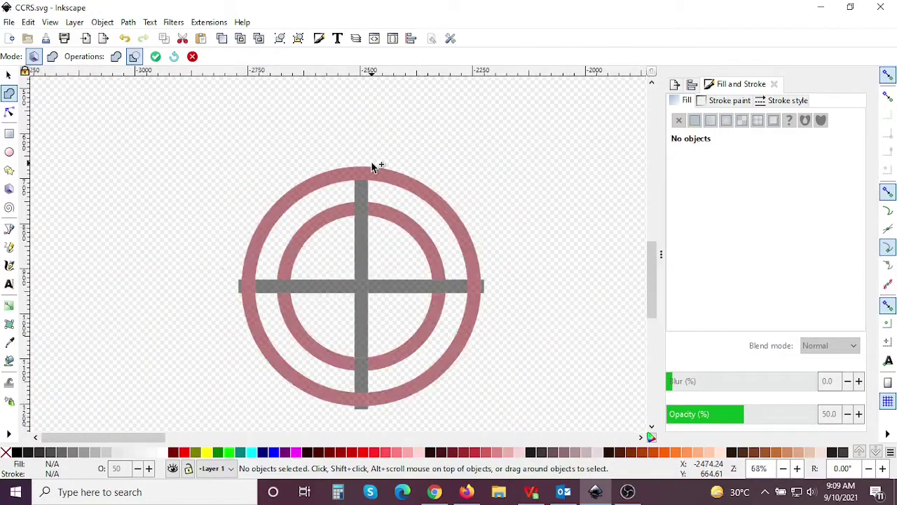
scroll(372, 162, "down", 2)
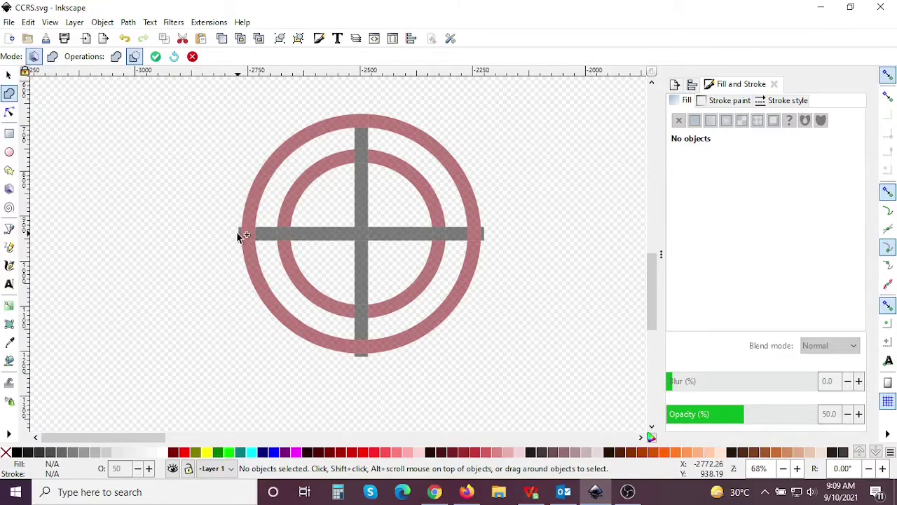
Try removing the horizontal bar's left end outside the outer ring, and discard all the shape-builder changes
scroll(238, 237, "up", 6)
left_click(264, 231)
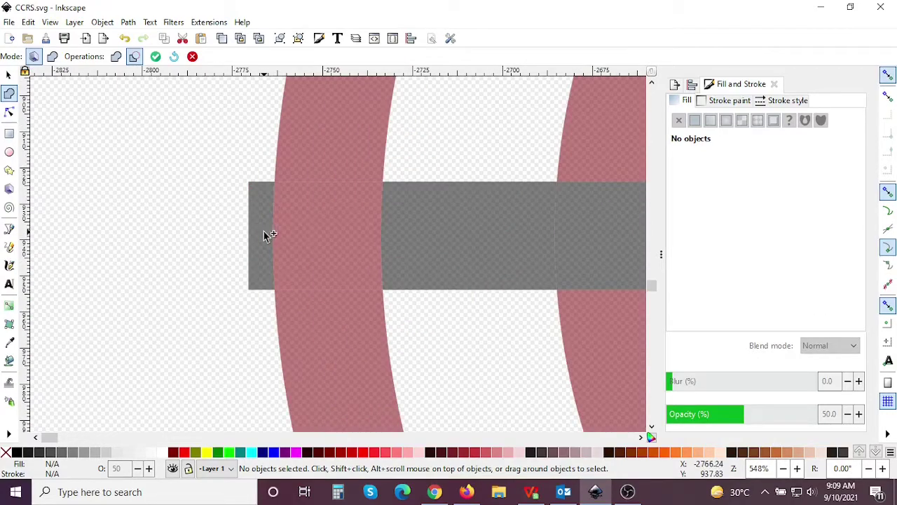
left_click(258, 230)
scroll(243, 226, "down", 4)
scroll(244, 227, "down", 2)
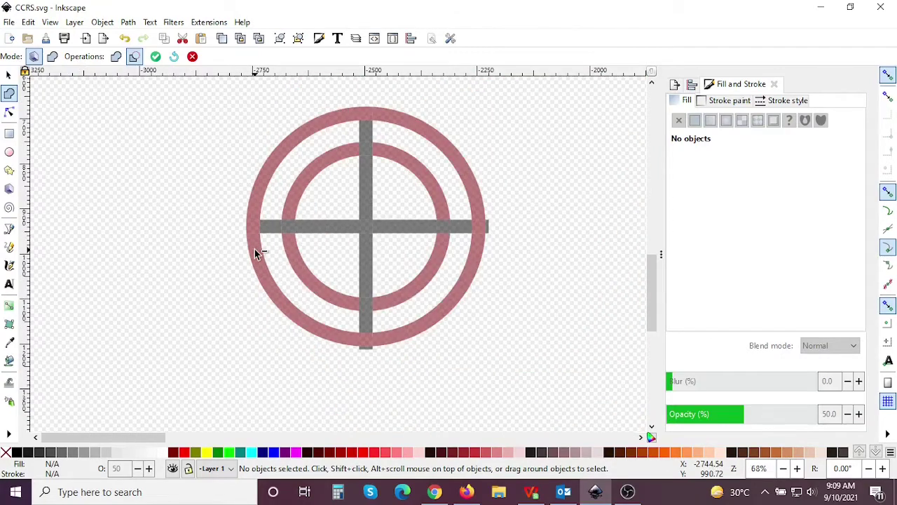
scroll(281, 247, "down", 2)
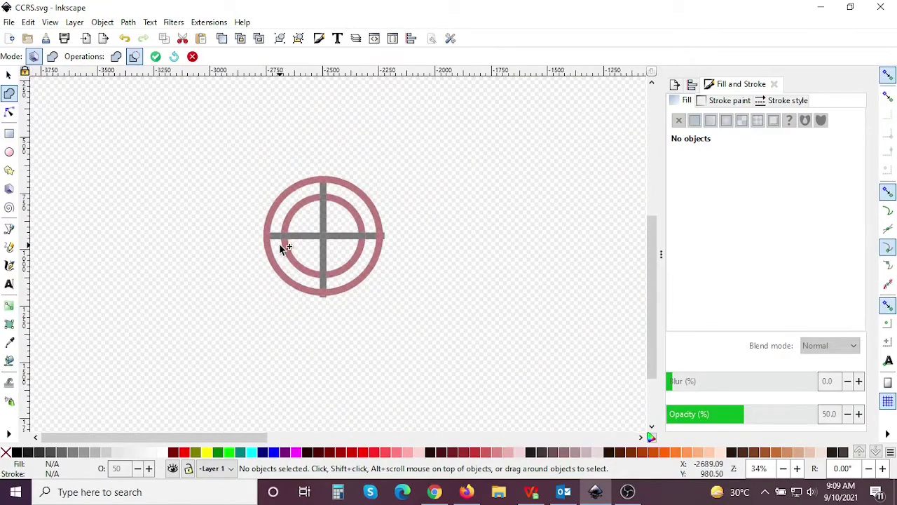
left_click(192, 56)
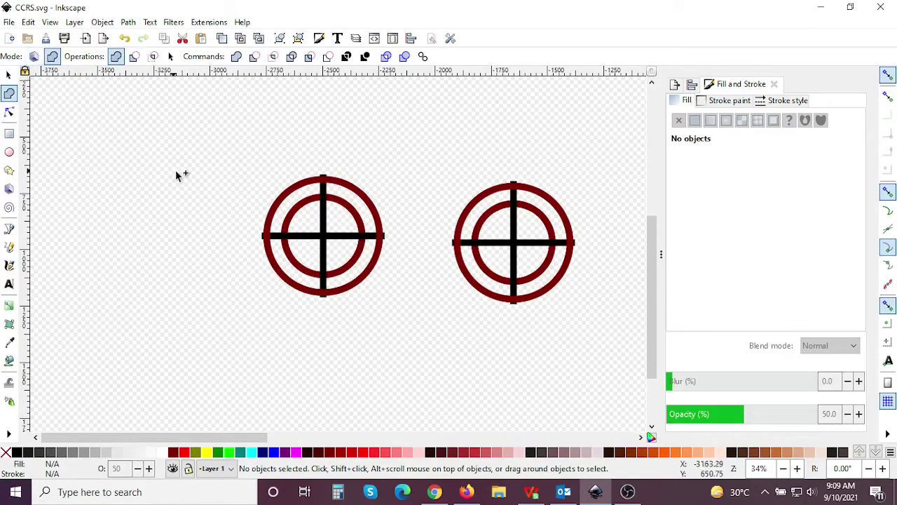
Duplicate the copied crosshair's vertical bar and place the duplicates flush against both of its sides
scroll(318, 205, "up", 2)
left_click(9, 73)
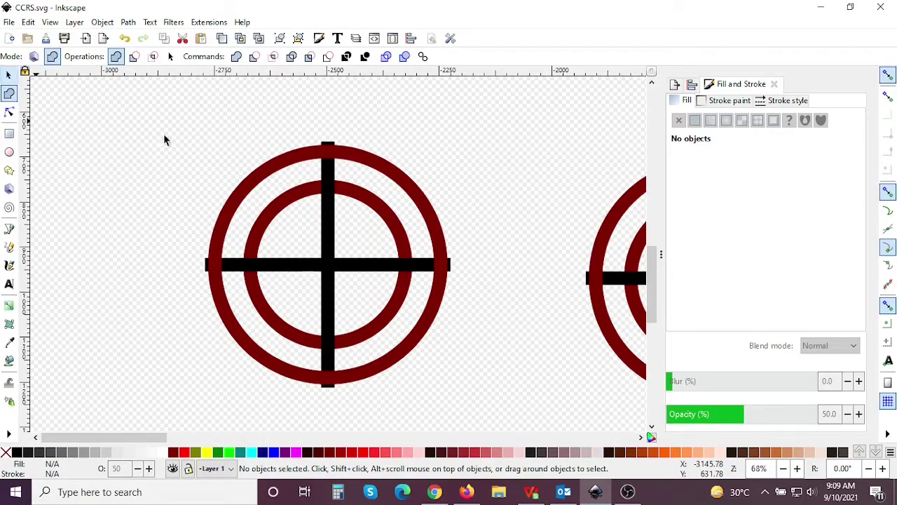
left_click(326, 201, "ctrl")
scroll(328, 202, "up", 1)
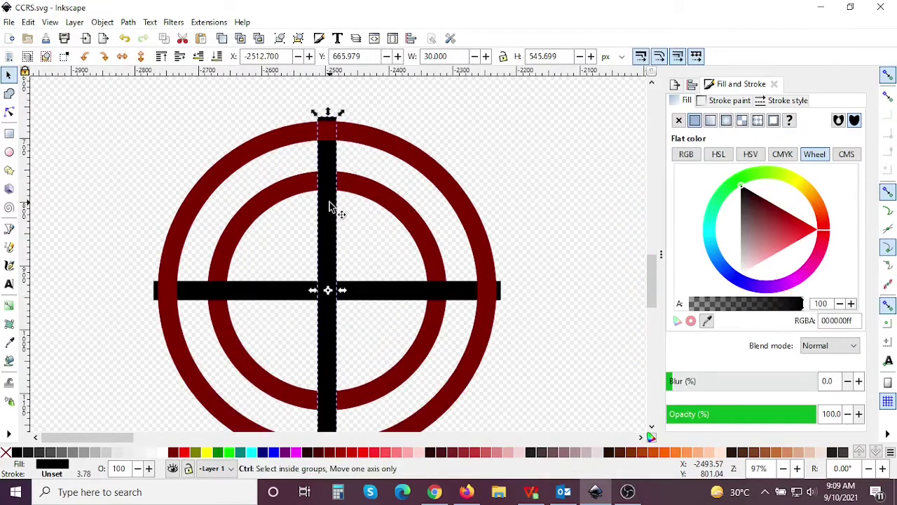
key("ctrl+d")
left_click_drag(333, 208, 304, 207)
Duplicate the copied crosshair's horizontal bar and place the duplicates flush above and below it
left_click(377, 300, "ctrl")
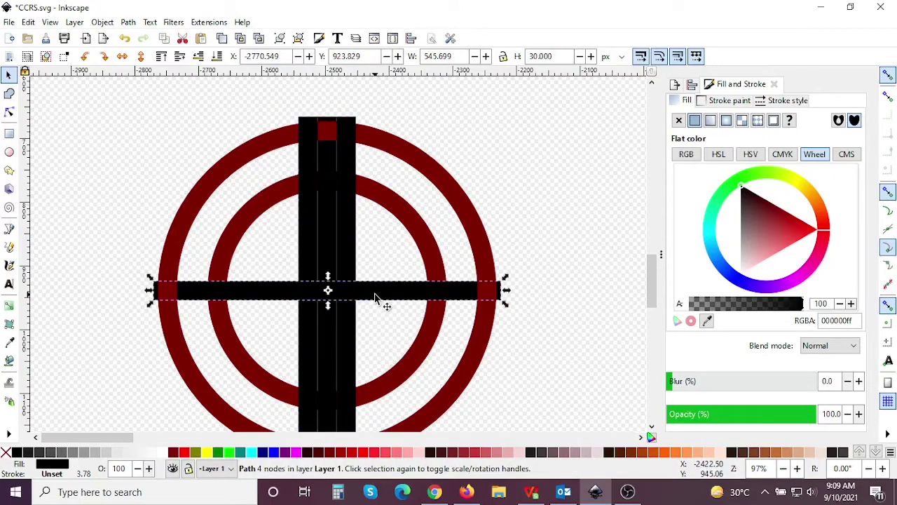
key("ctrl+d")
left_click_drag(377, 300, 387, 271)
left_click(539, 223)
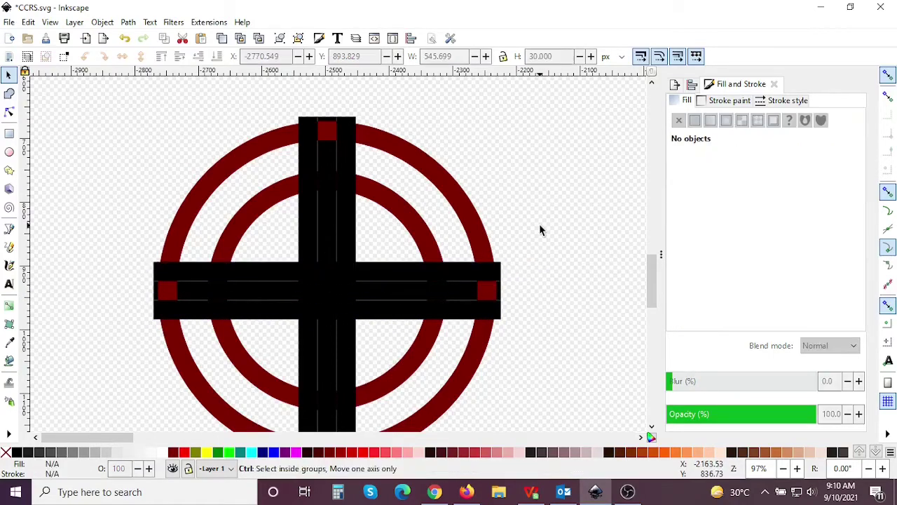
Load all eight crosshair paths into the shape builder and delete the vertical bars' upper ends outside the outer ring
scroll(539, 223, "down", 2, "ctrl")
left_click_drag(552, 163, 316, 370)
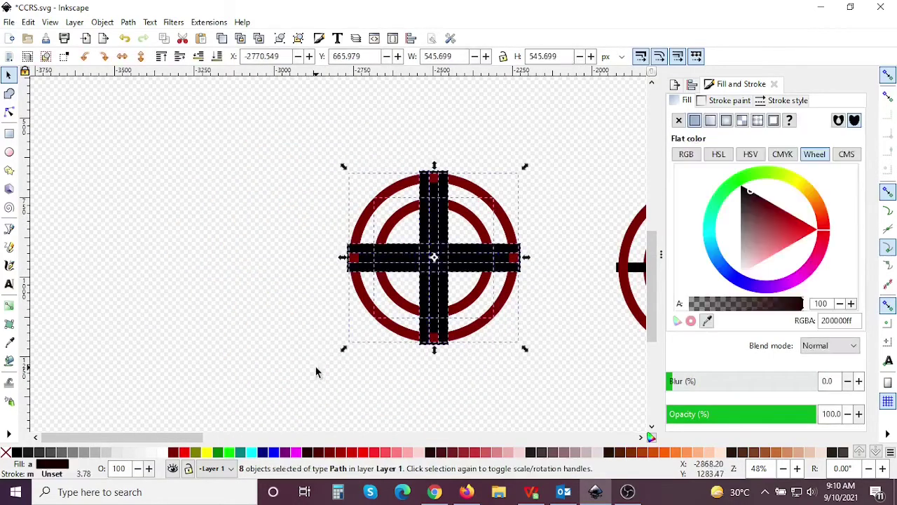
left_click(14, 96)
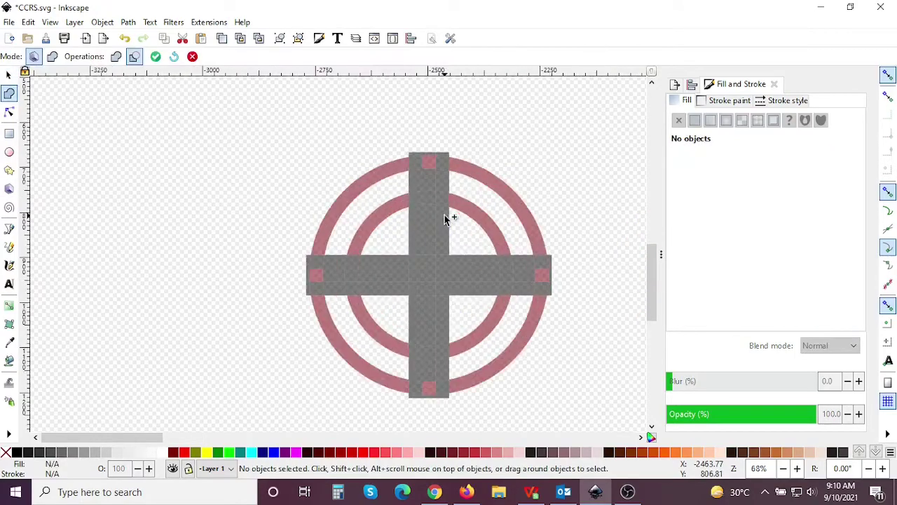
scroll(449, 214, "up", 2, "ctrl")
scroll(435, 118, "up", 4, "ctrl")
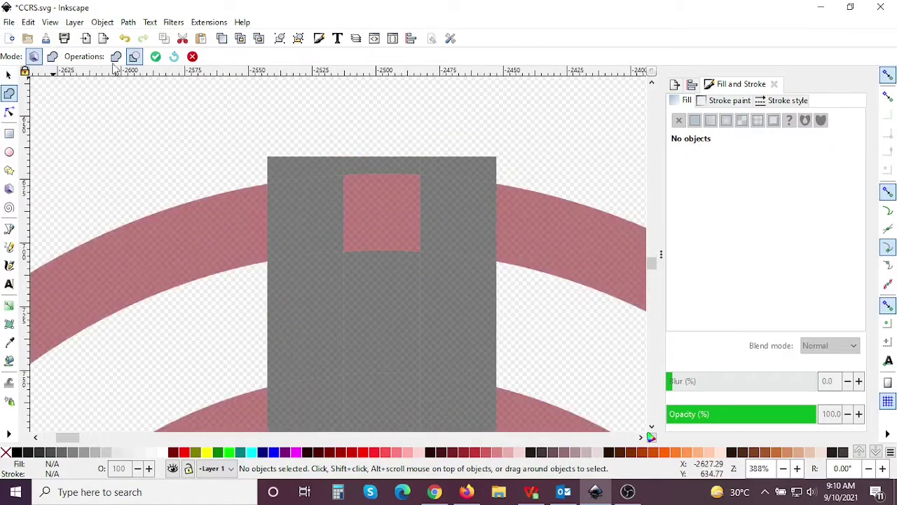
left_click_drag(455, 164, 321, 161)
scroll(365, 151, "down", 4)
scroll(364, 151, "up", 2)
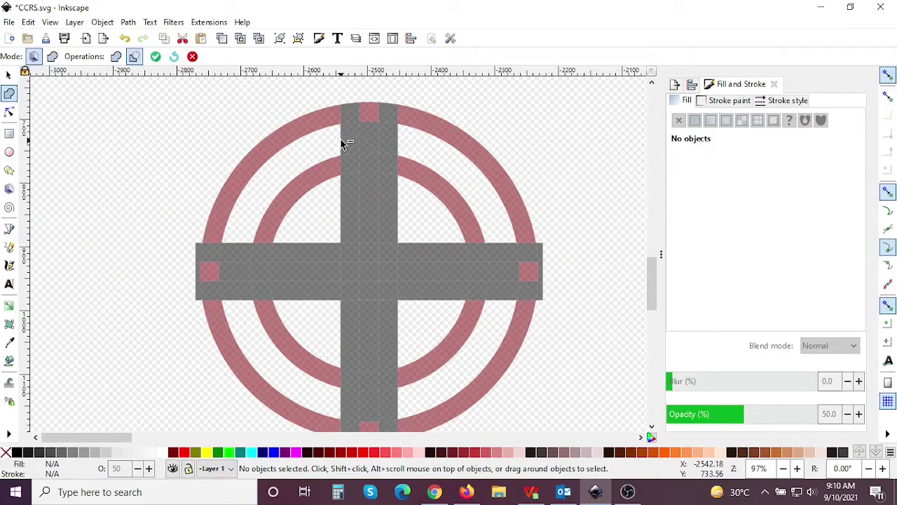
Delete the horizontal bars' left ends outside the outer ring, accepting the server certificate warning
scroll(184, 251, "up", 8)
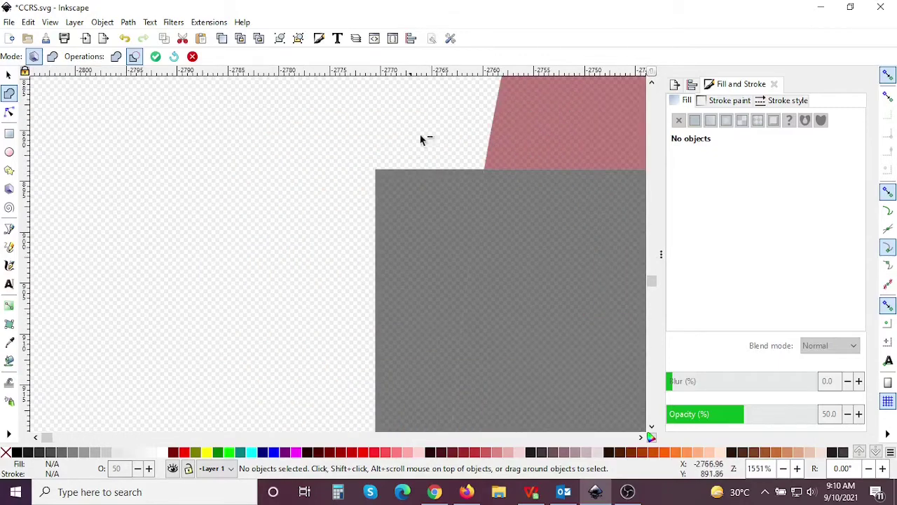
mouse_move(420, 139)
left_mouse_down()
mouse_move(419, 265)
mouse_move(394, 344)
left_mouse_up()
scroll(394, 215, "down", 4)
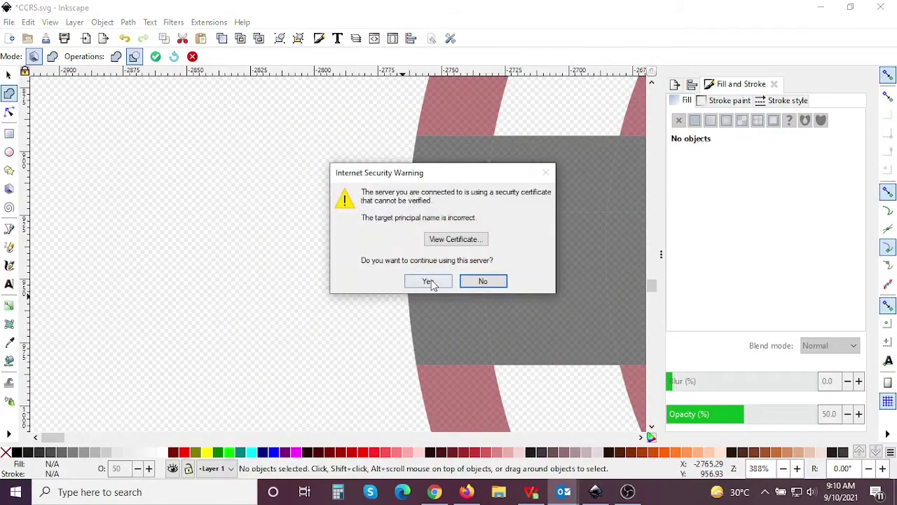
left_click(429, 281)
scroll(308, 245, "down", 4)
scroll(313, 246, "up", 3)
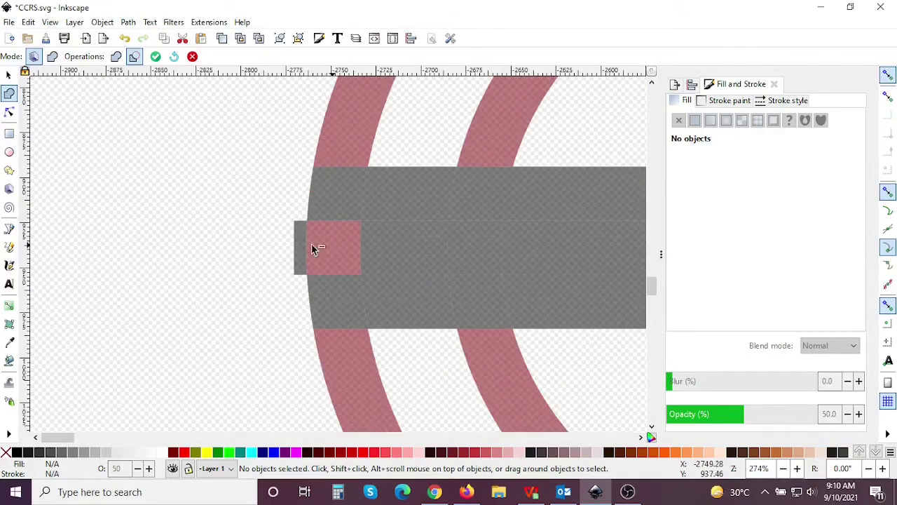
left_click_drag(295, 219, 300, 247)
scroll(276, 247, "down", 2)
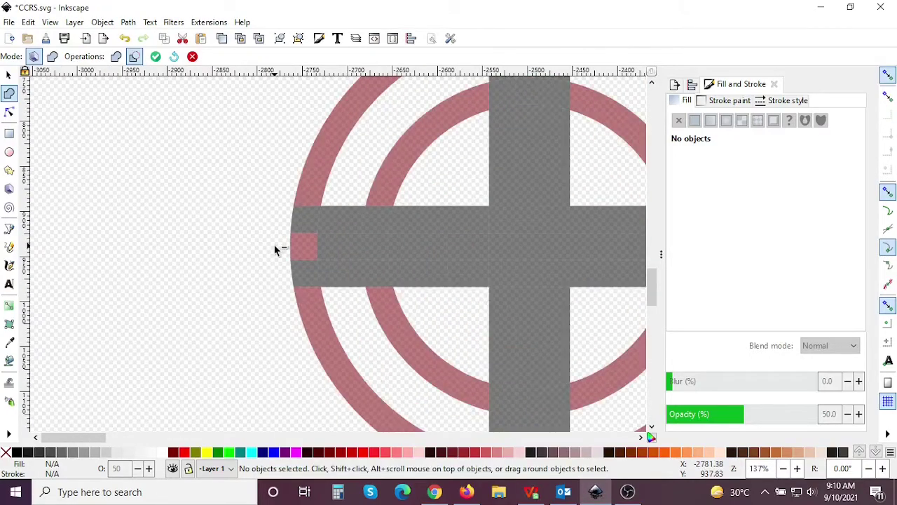
Merge the inner ring's pieces across the horizontal bars into one continuous arc on each side of the vertical bars
scroll(278, 250, "down", 1)
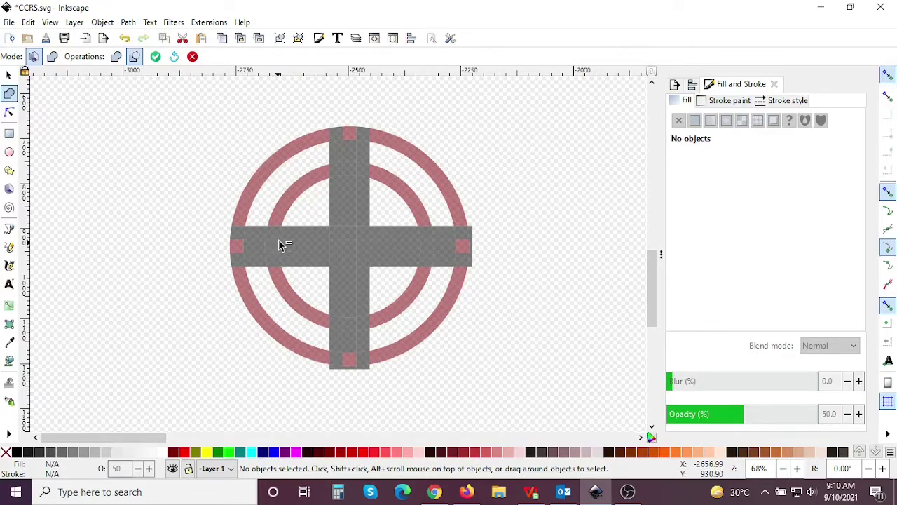
scroll(279, 236, "up", 1)
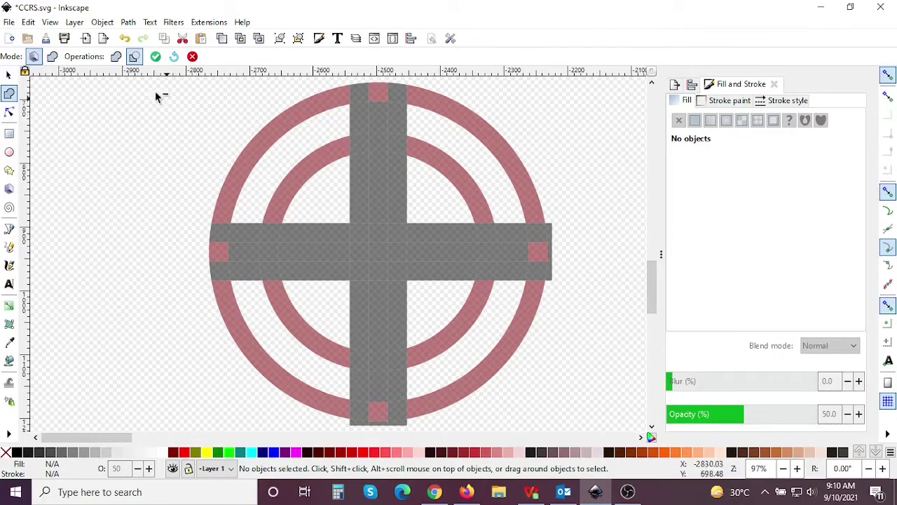
mouse_move(328, 151)
left_mouse_down()
mouse_move(410, 146)
mouse_move(428, 164)
left_mouse_up()
key("Escape")
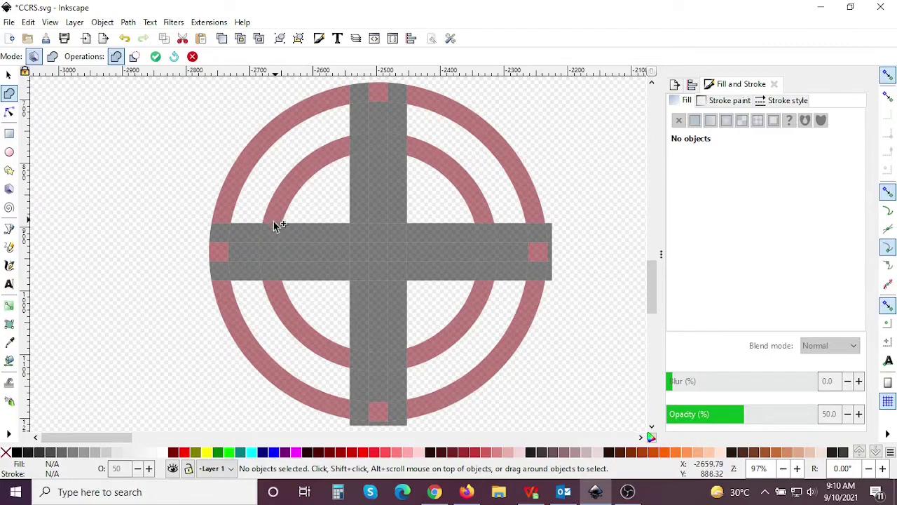
left_click_drag(274, 224, 273, 282)
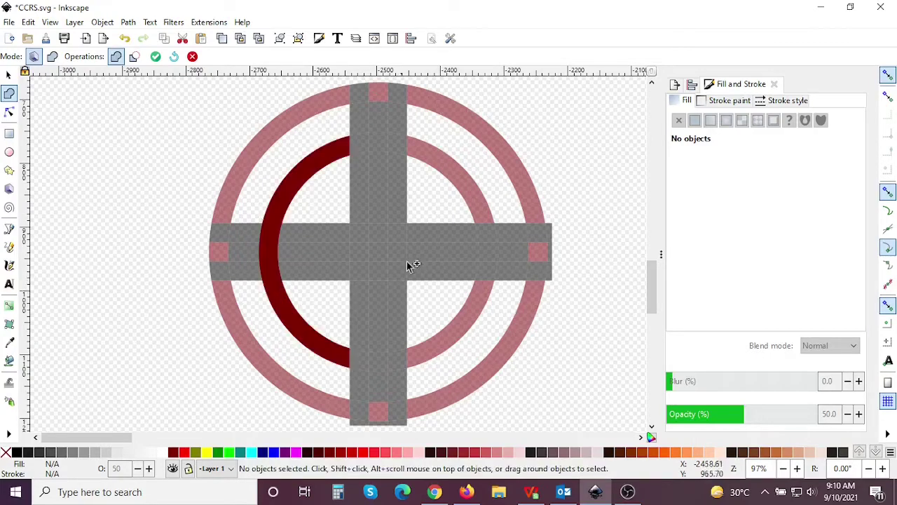
left_click_drag(486, 226, 479, 293)
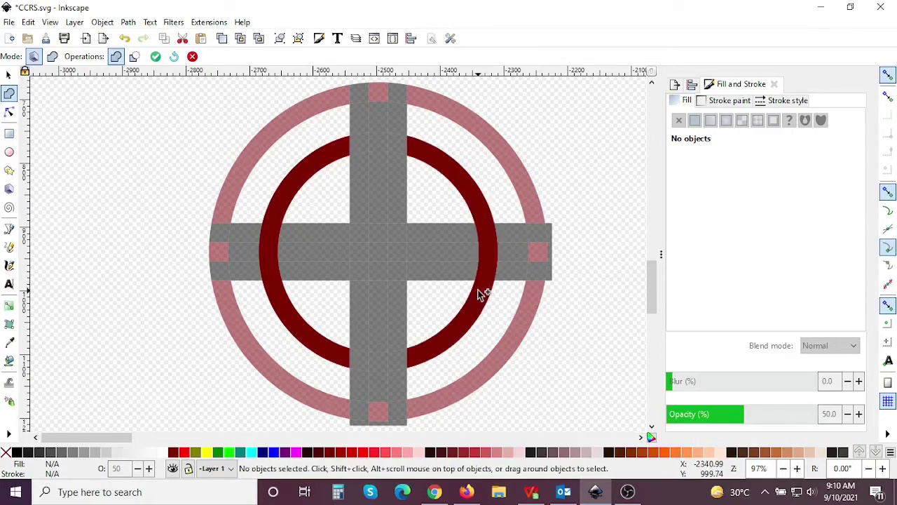
left_click(135, 56)
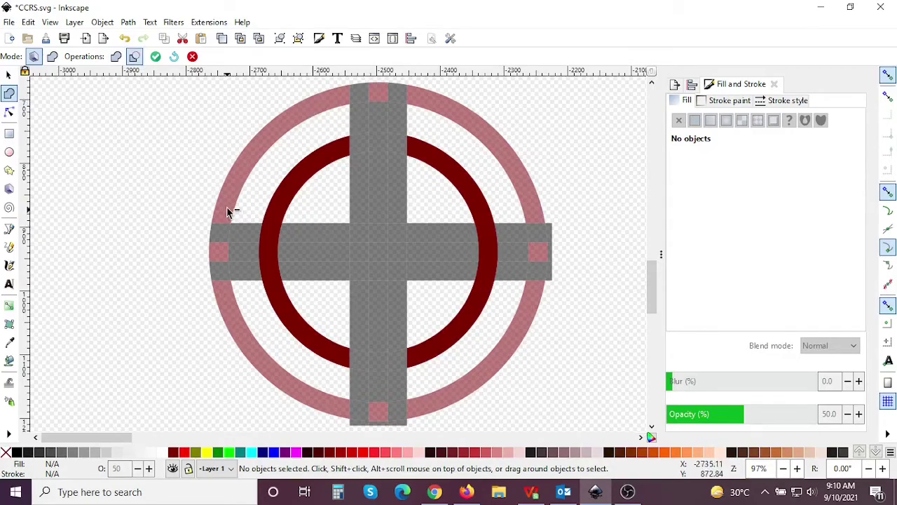
left_click_drag(284, 126, 235, 181)
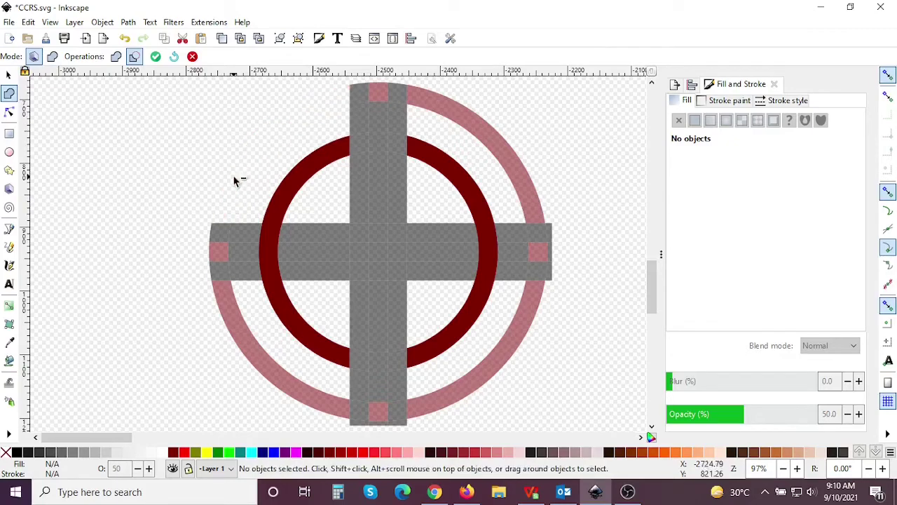
key("ctrl+z")
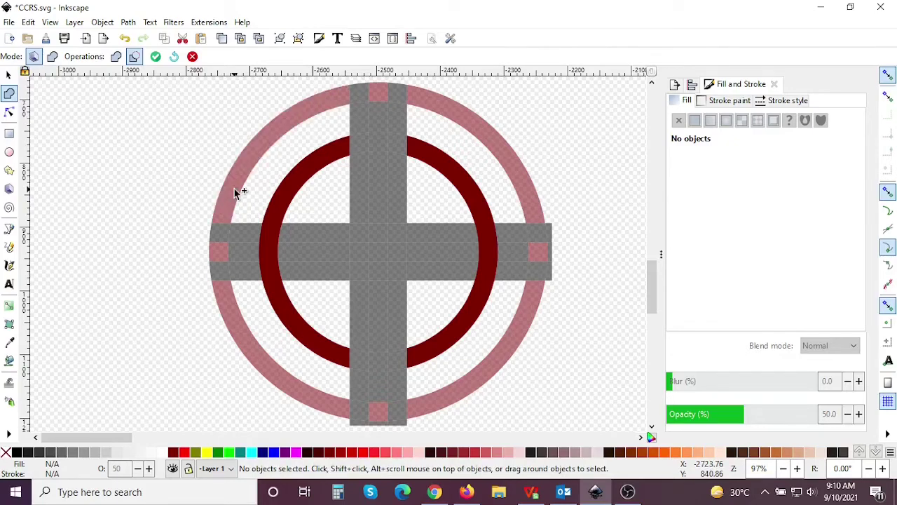
Merge the outer ring's upper-left and lower-right arcs with the upper horizontal bar's segments reaching to the inner ring
left_click(116, 57)
left_click_drag(234, 195, 223, 233)
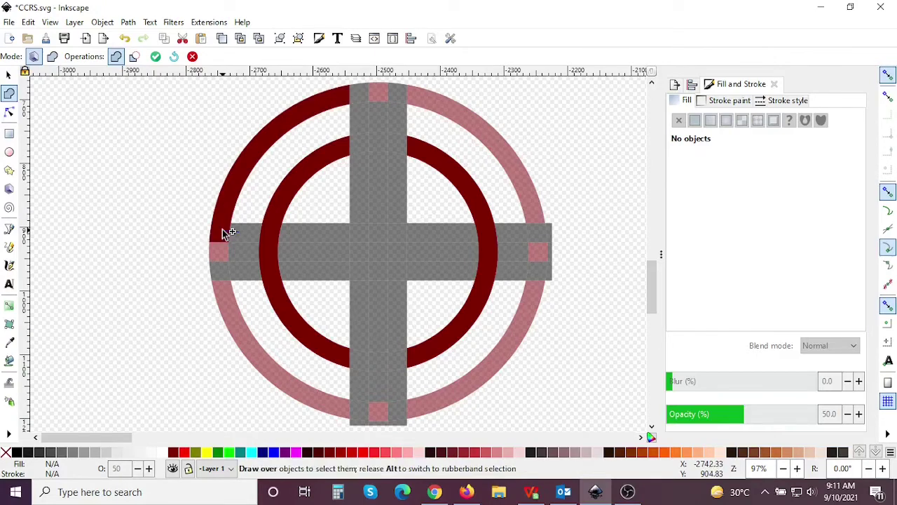
left_click(537, 235)
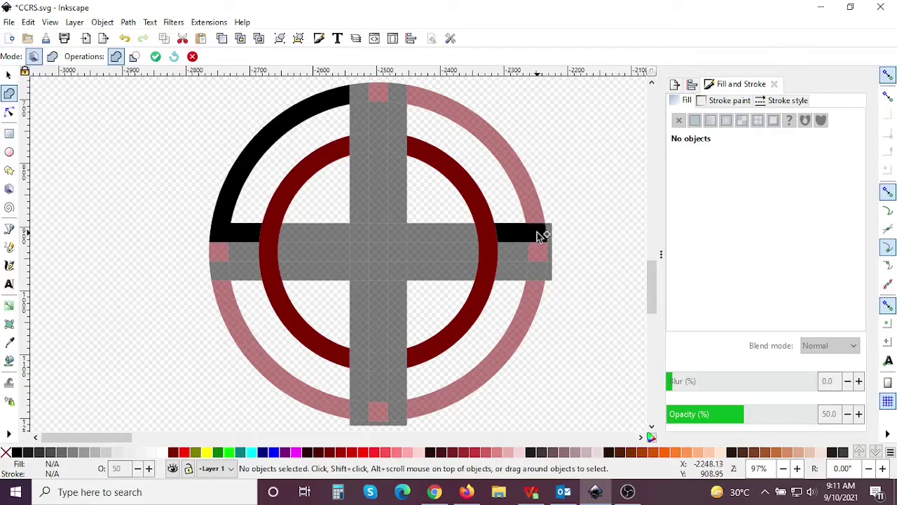
left_click_drag(541, 235, 535, 293)
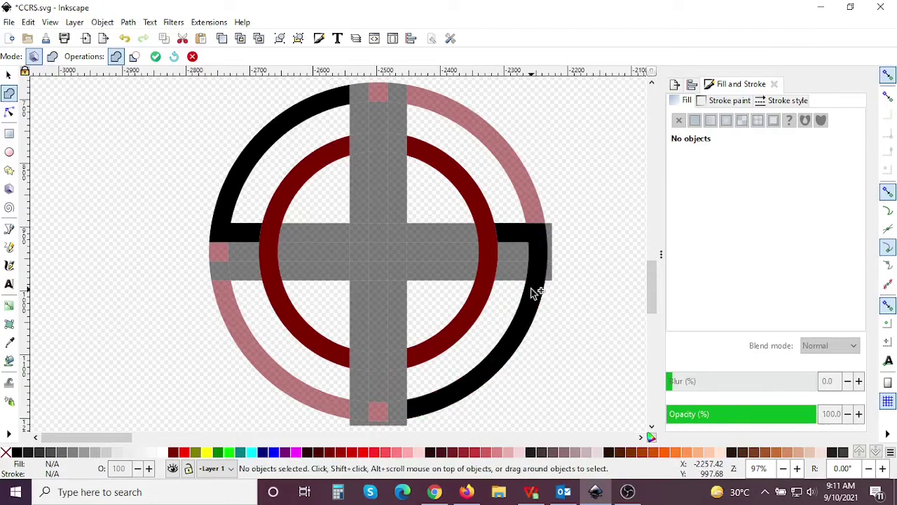
Merge the middle vertical bar's pieces below the horizontal bars, and join its lowest crossing square with the one to its right
scroll(462, 274, "down", 3)
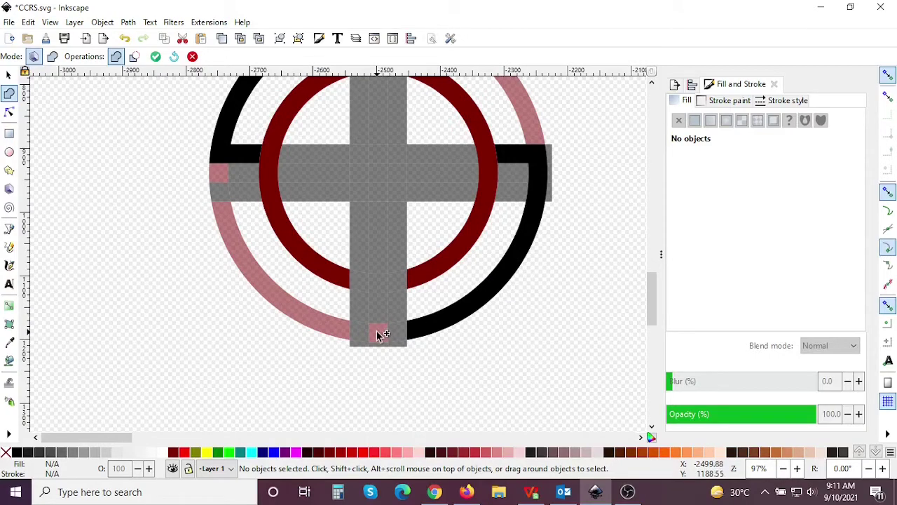
left_click_drag(377, 333, 376, 323)
left_click_drag(380, 287, 381, 263)
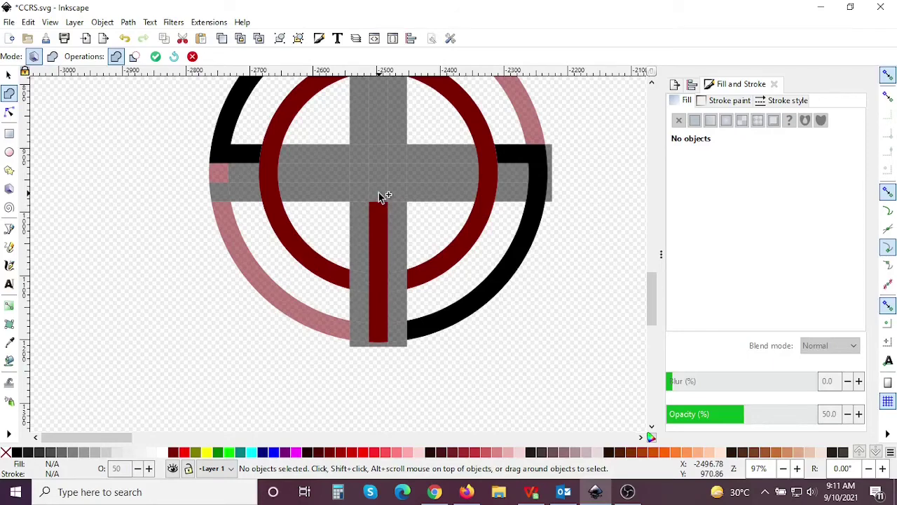
left_click_drag(380, 194, 401, 192)
scroll(410, 278, "down", 1, "ctrl")
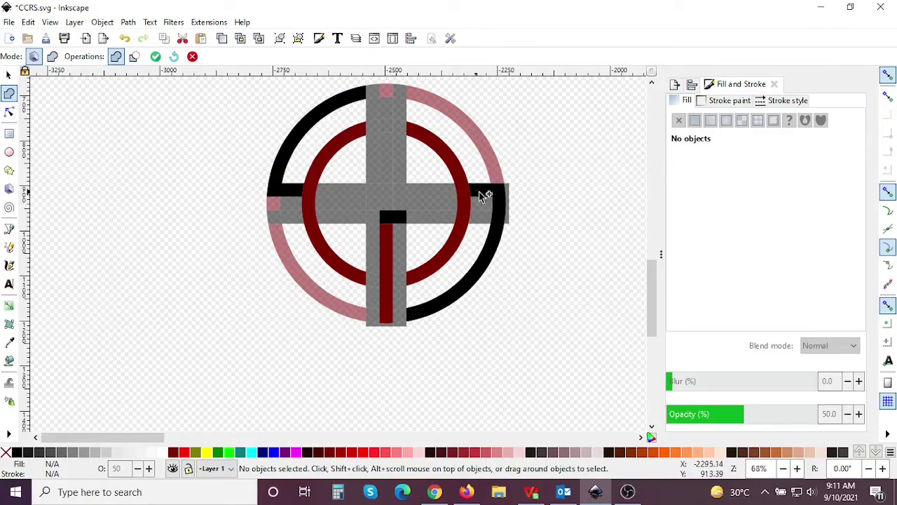
Apply the shape builder, select the six merged pieces and move them straight down below the crosshair to about Y 1341 px
key("Escape")
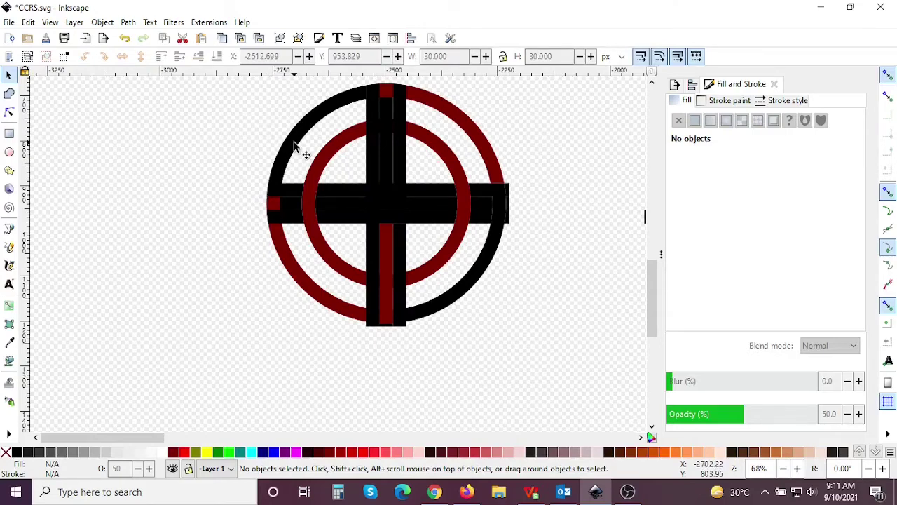
left_click(296, 144)
left_click(321, 164, "shift")
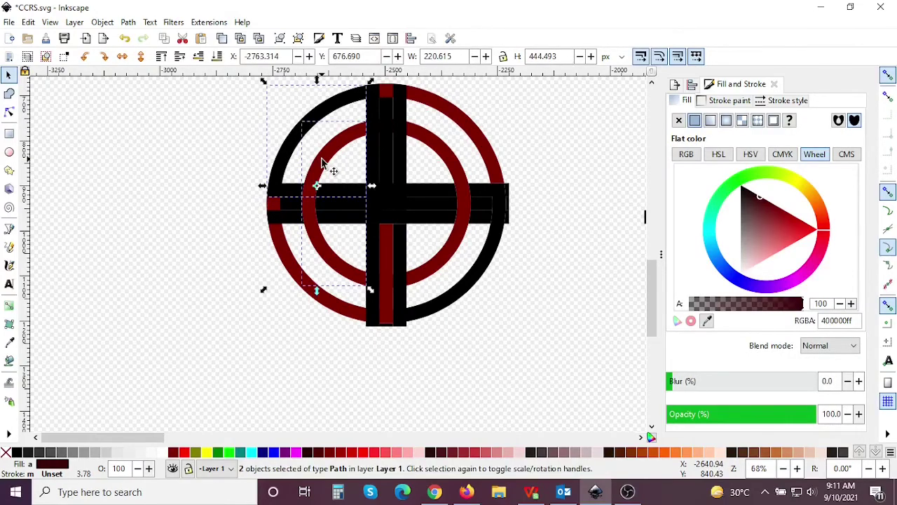
left_click(443, 157, "shift")
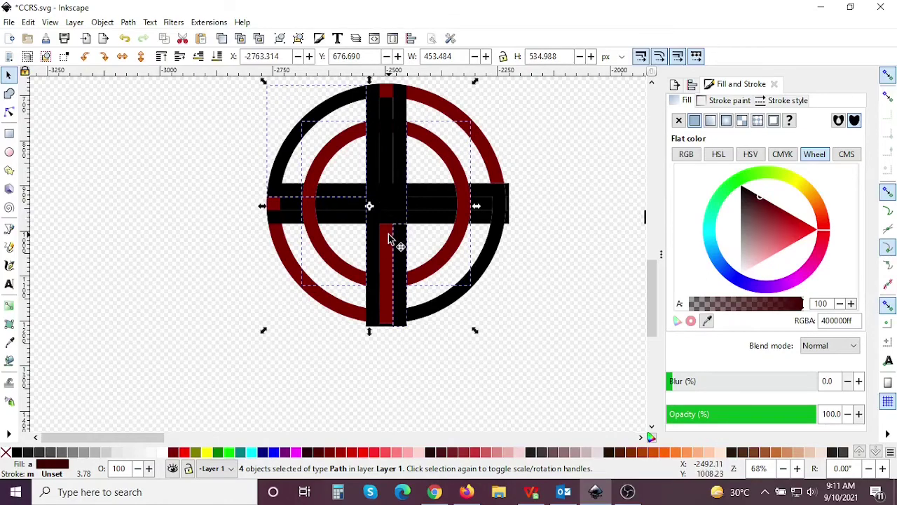
scroll(403, 274, "up", 3)
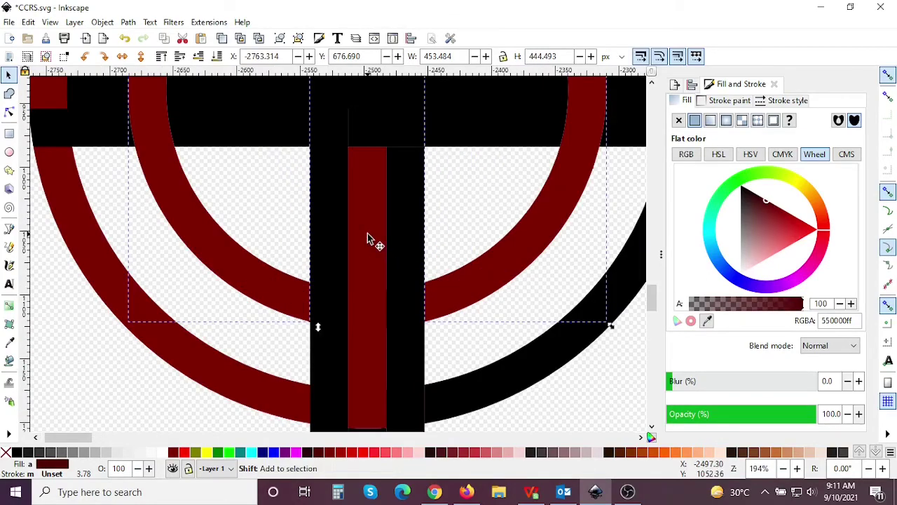
left_click(370, 179, "shift")
left_click(374, 141, "shift")
scroll(383, 152, "down", 2)
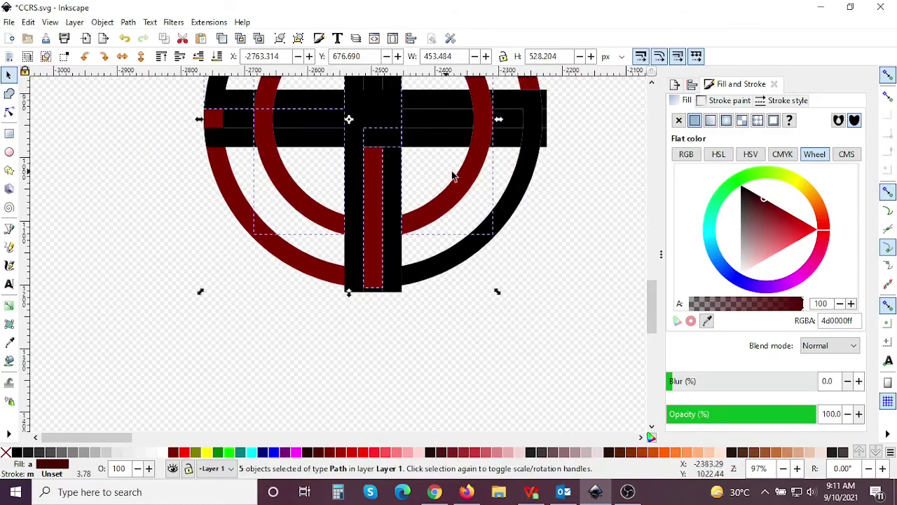
left_click(525, 173, "shift")
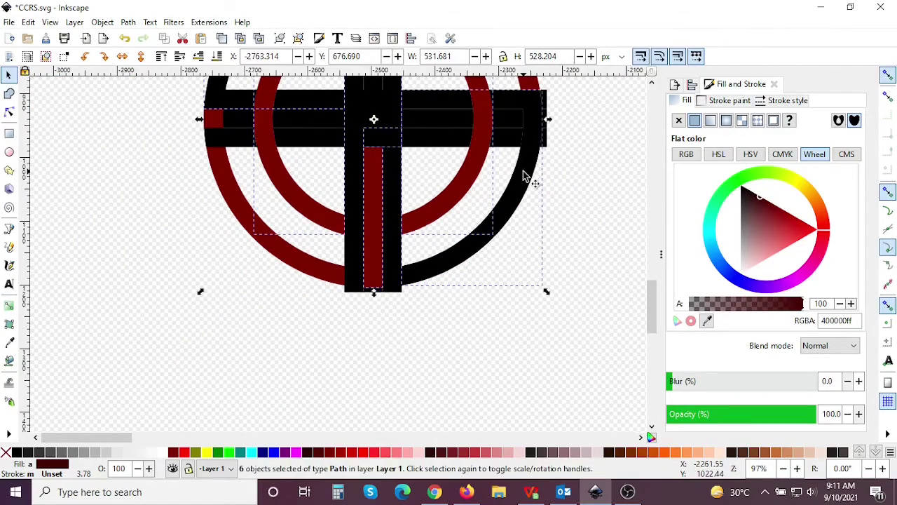
left_click_drag(526, 172, 463, 347)
scroll(480, 319, "down", 4)
left_click(503, 342)
Move the short black horizontal piece down by its own height so it overlaps the vertical stem's upper end
scroll(503, 342, "down", 4)
scroll(431, 175, "down", 1)
scroll(465, 201, "up", 4, "ctrl")
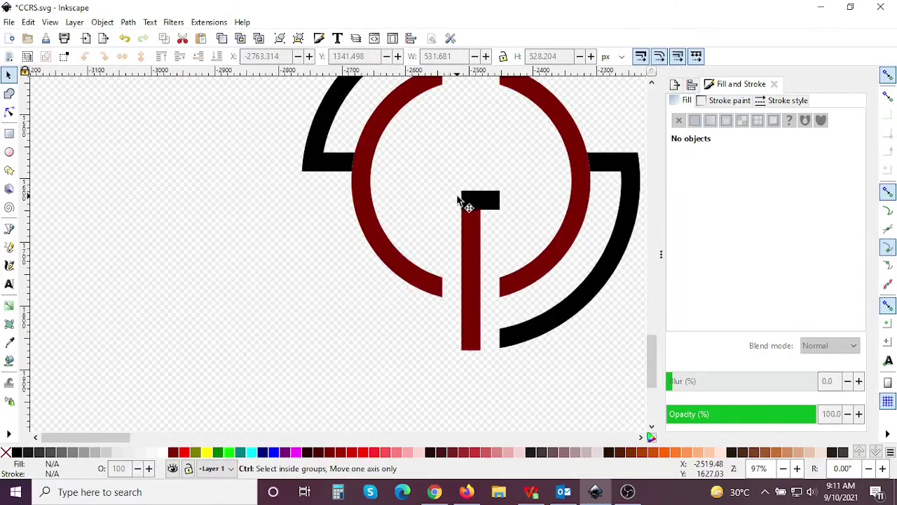
scroll(369, 255, "down", 2)
scroll(368, 260, "up", 1, "ctrl")
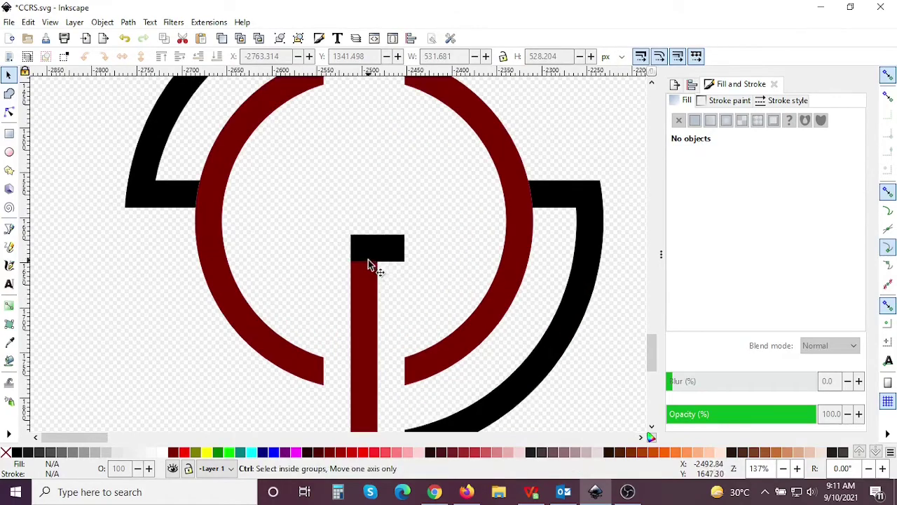
left_click(374, 256)
left_click_drag(372, 257, 366, 293)
scroll(407, 266, "down", 2)
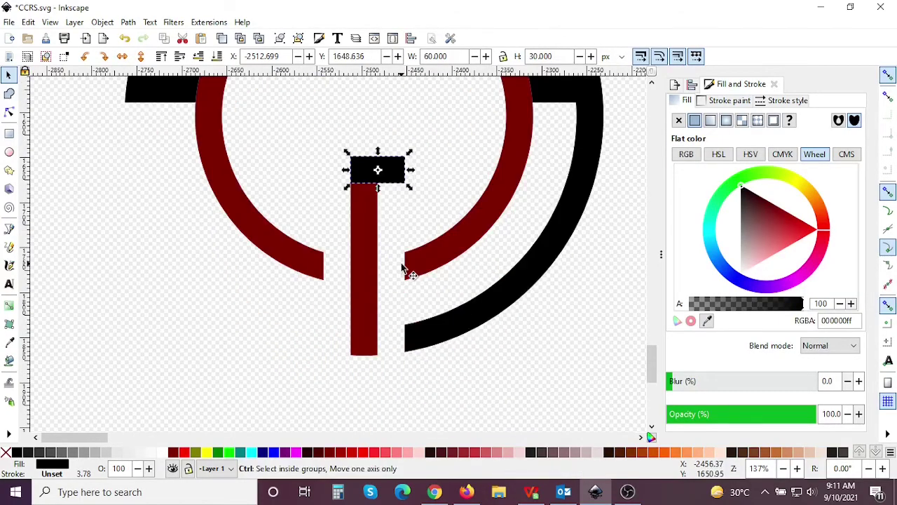
scroll(458, 308, "down", 1, "ctrl")
left_click(514, 329)
Select all six extracted pieces and fill them with black
scroll(514, 330, "down", 2, "ctrl")
left_click_drag(555, 343, 326, 143)
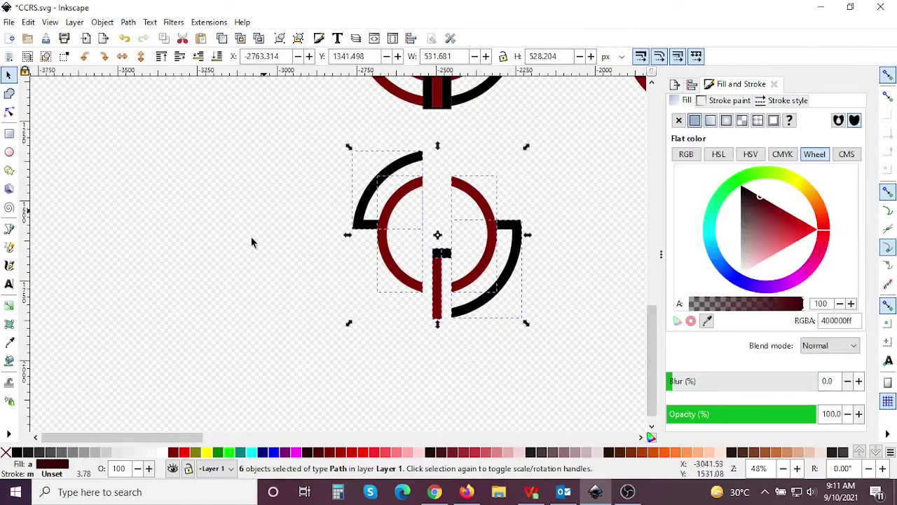
left_click(17, 452)
left_click(380, 342)
Select all six black pieces and unite them into a single path with Union
scroll(487, 305, "down", 1, "ctrl")
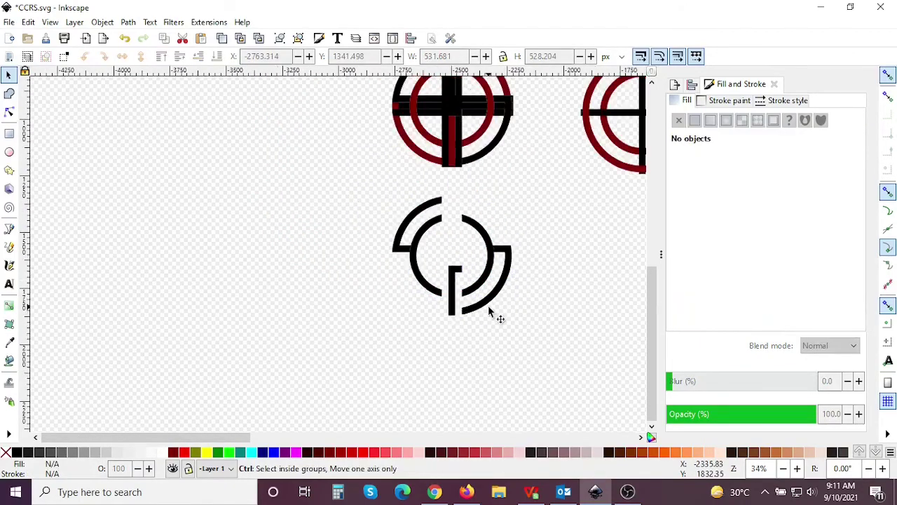
mouse_move(502, 358)
left_mouse_down()
mouse_move(340, 190)
mouse_move(302, 180)
left_mouse_up()
left_click(124, 23)
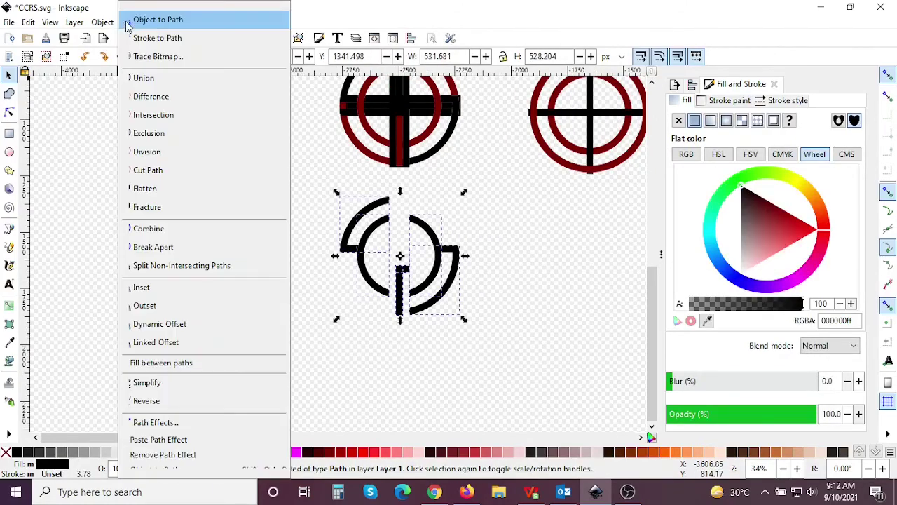
left_click(127, 75)
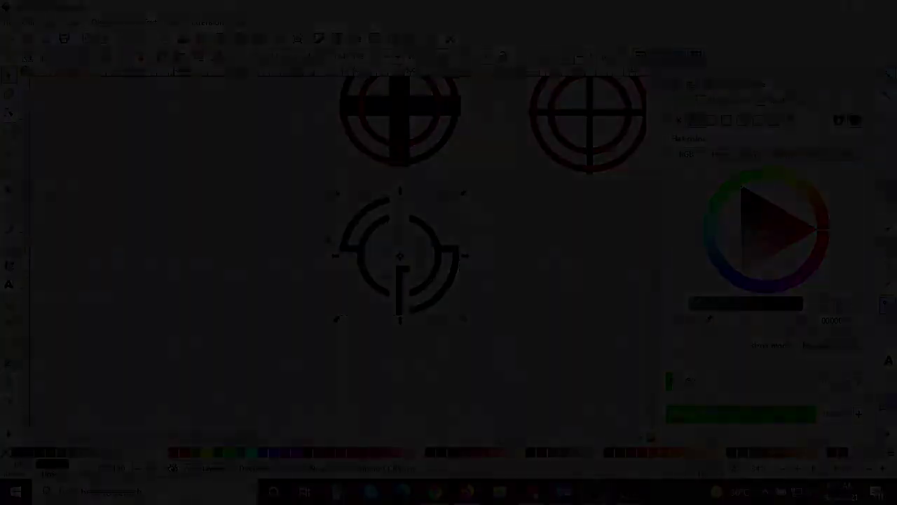